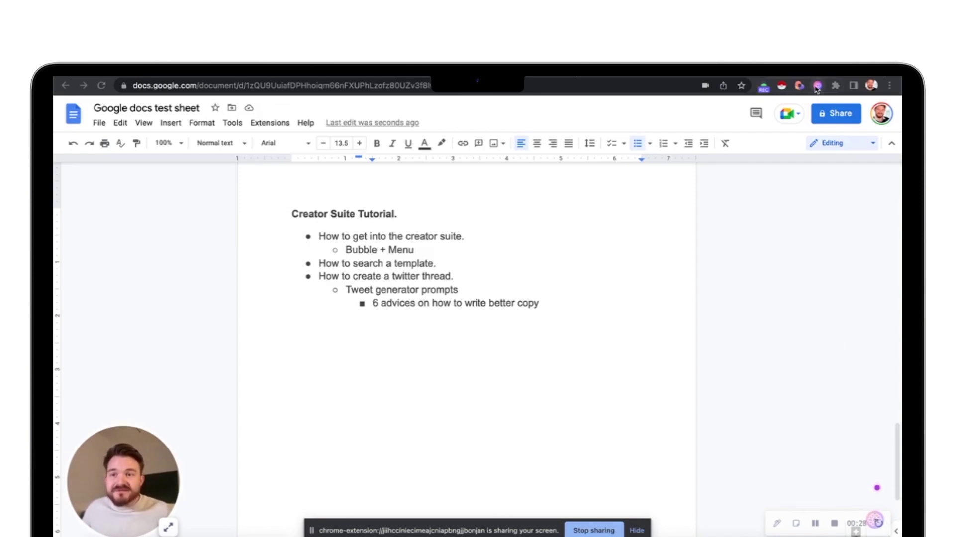
Step: Open the TextCortex sidebar next to the document and browse its list of writing templates
{"action": "left_click", "coordinate": [817, 86]}
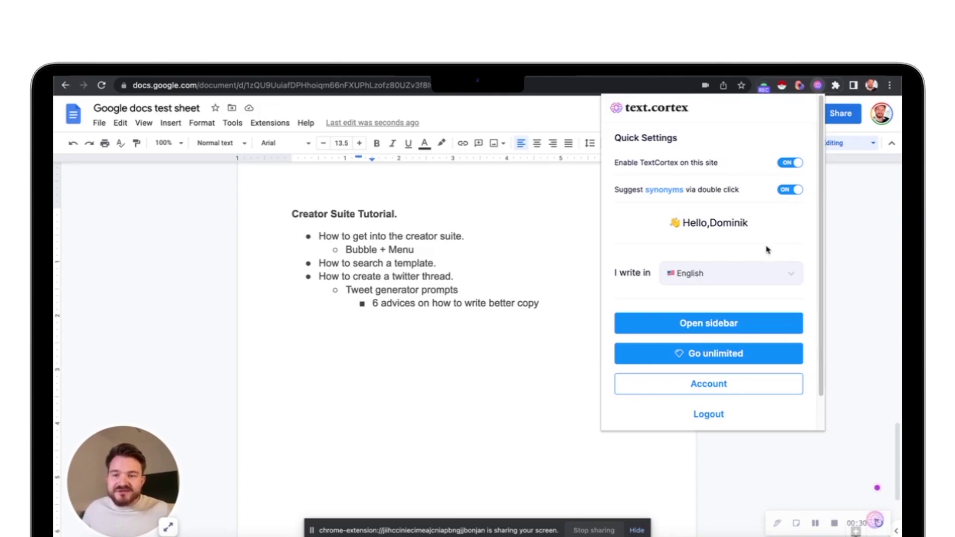
{"action": "left_click", "coordinate": [716, 324]}
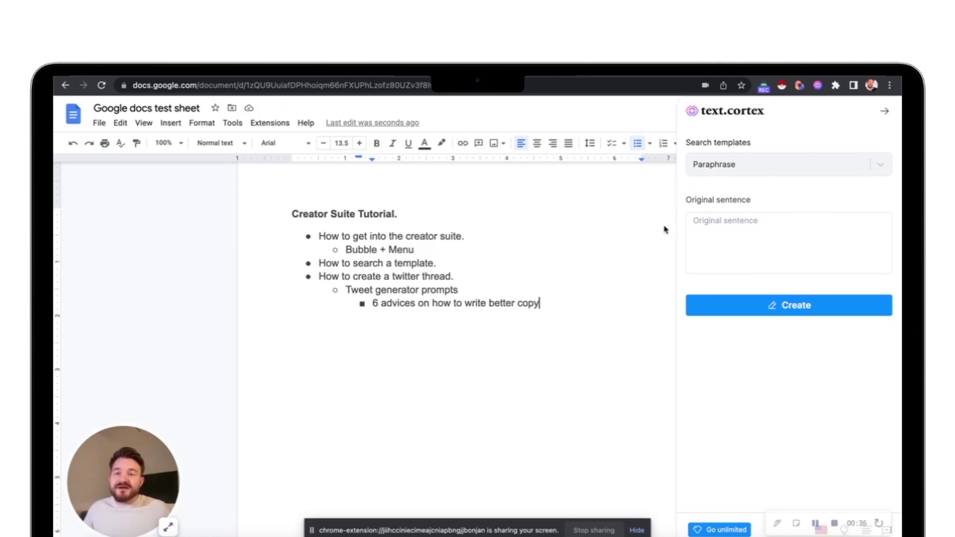
{"action": "left_click", "coordinate": [712, 169]}
{"action": "scroll", "coordinate": [736, 229], "scroll_direction": "down", "scroll_amount": 6}
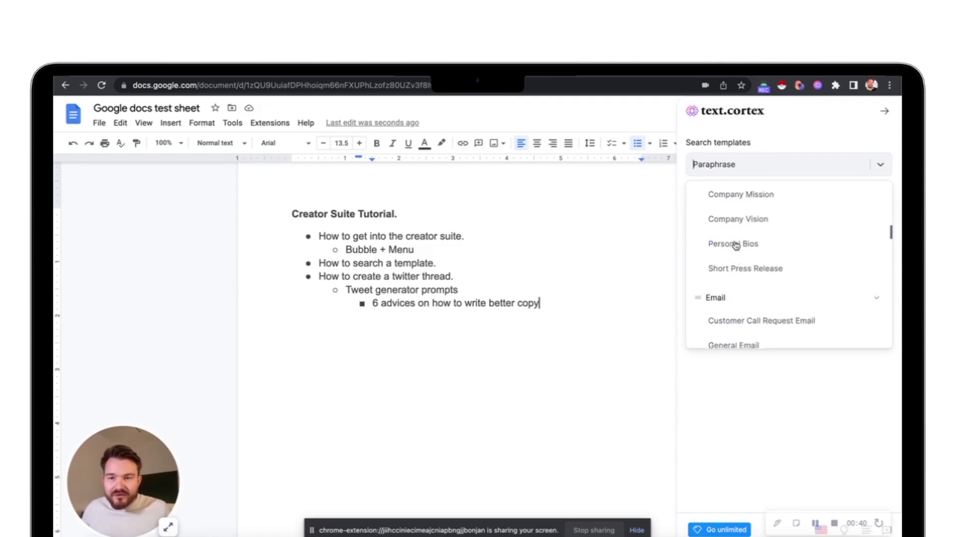
{"action": "scroll", "coordinate": [735, 245], "scroll_direction": "down", "scroll_amount": 15}
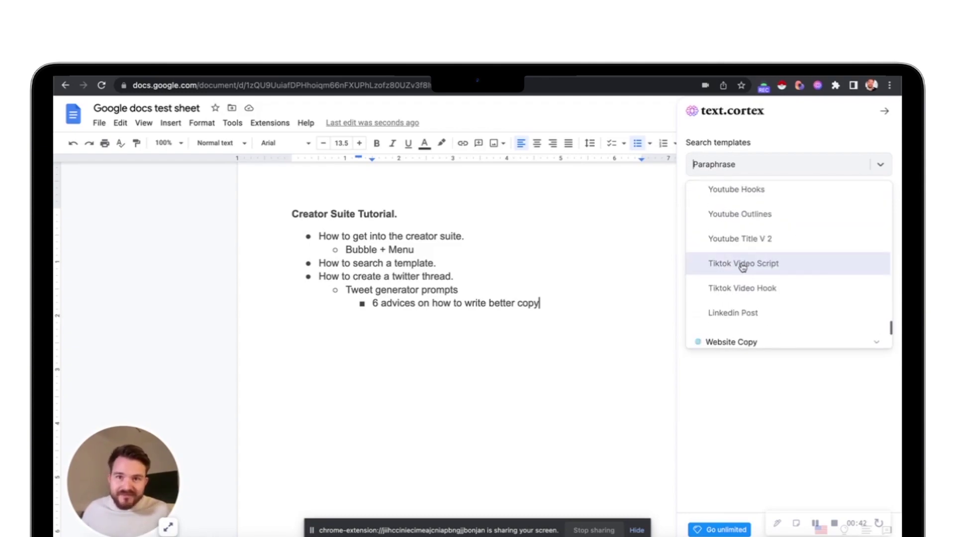
{"action": "scroll", "coordinate": [742, 264], "scroll_direction": "up", "scroll_amount": 20}
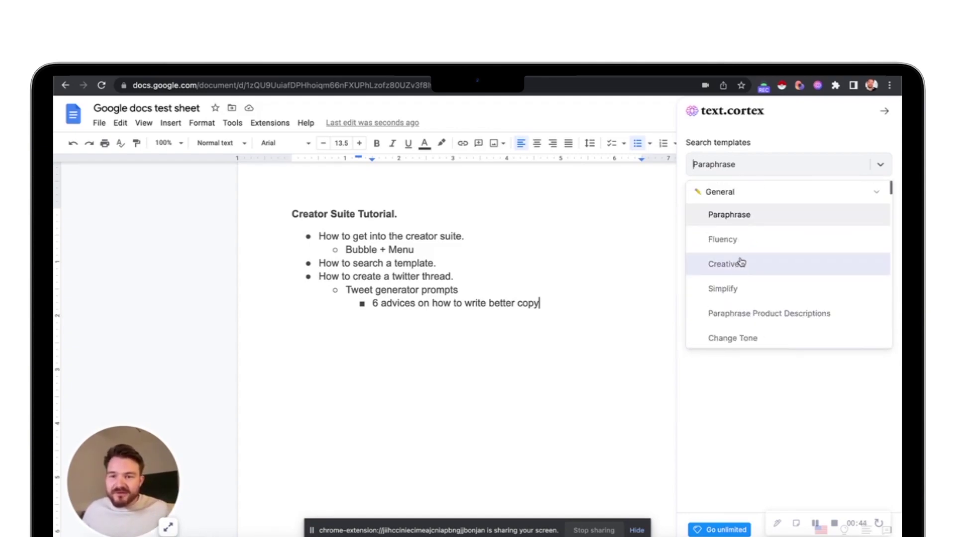
Step: Search the templates for 'linke', 'tik' and 'quora' in turn, clearing each search
{"action": "type", "text": "link"}
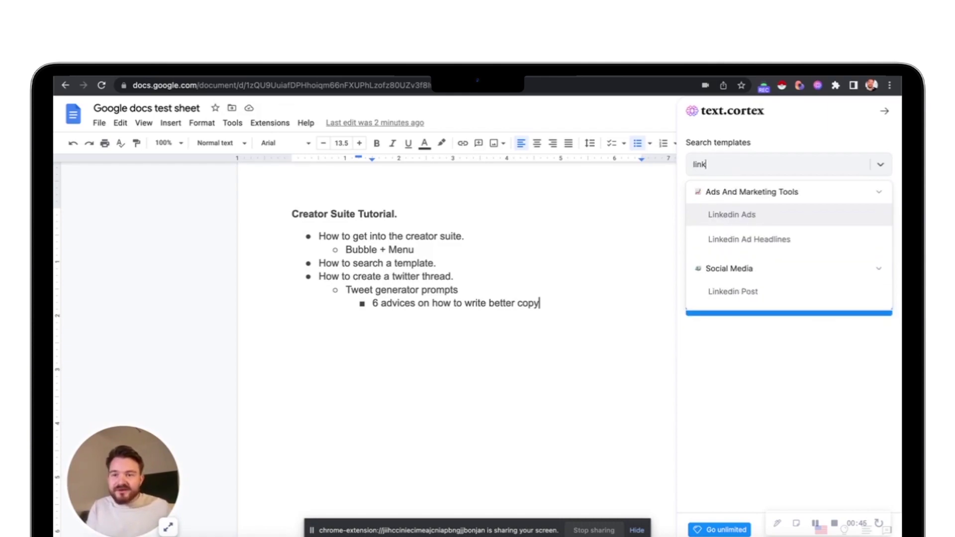
{"action": "type", "text": "e"}
{"action": "key", "text": "super+a"}
{"action": "key", "text": "BackSpace"}
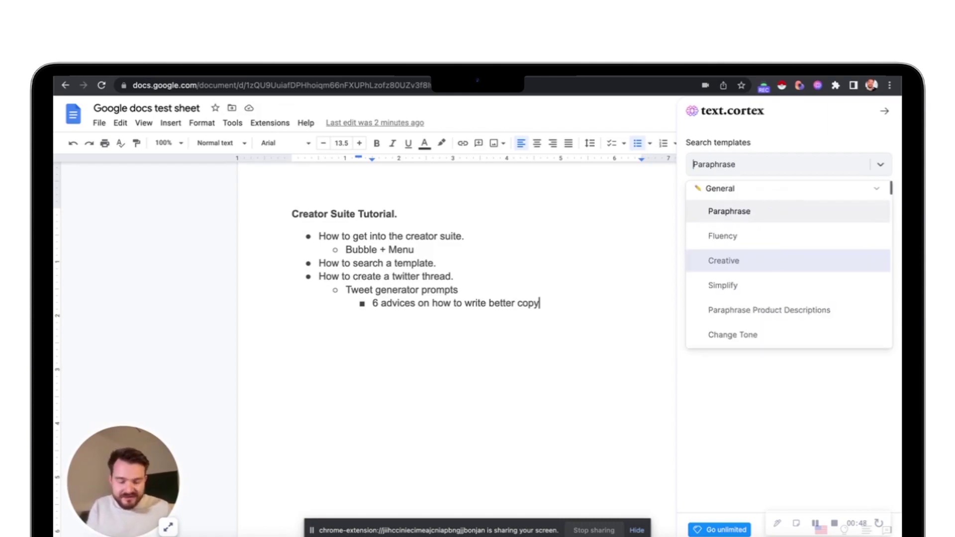
{"action": "type", "text": "tik"}
{"action": "key", "text": "super+a"}
{"action": "key", "text": "BackSpace"}
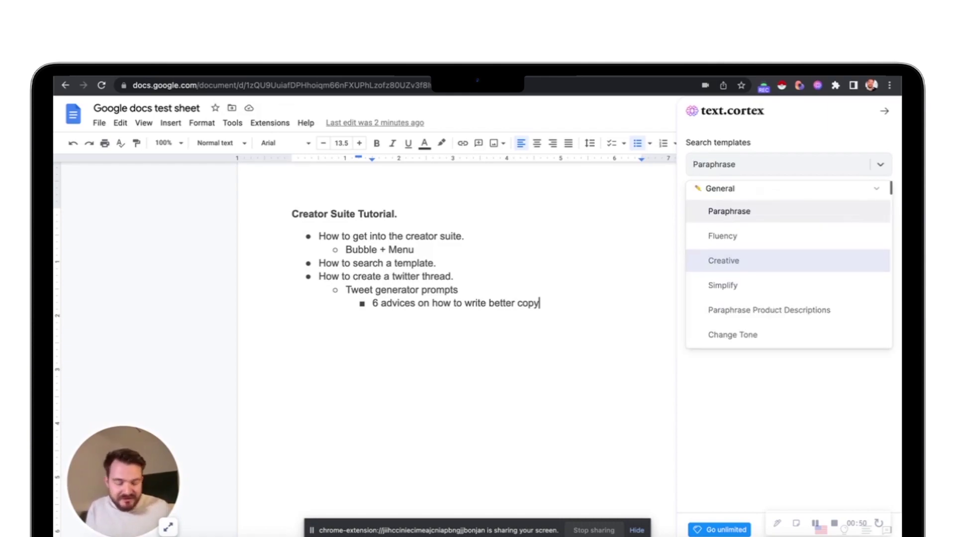
{"action": "type", "text": "quora"}
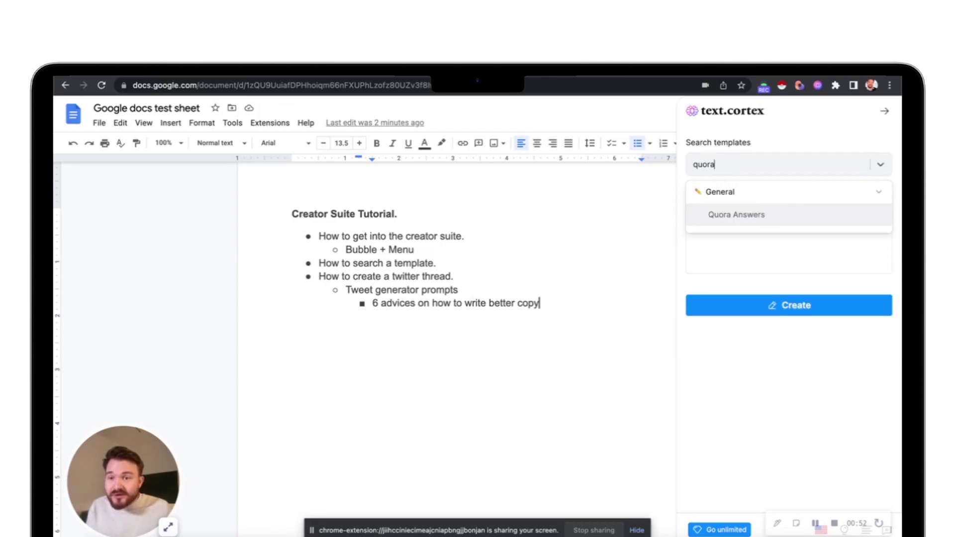
{"action": "key", "text": "super+a"}
{"action": "key", "text": "BackSpace"}
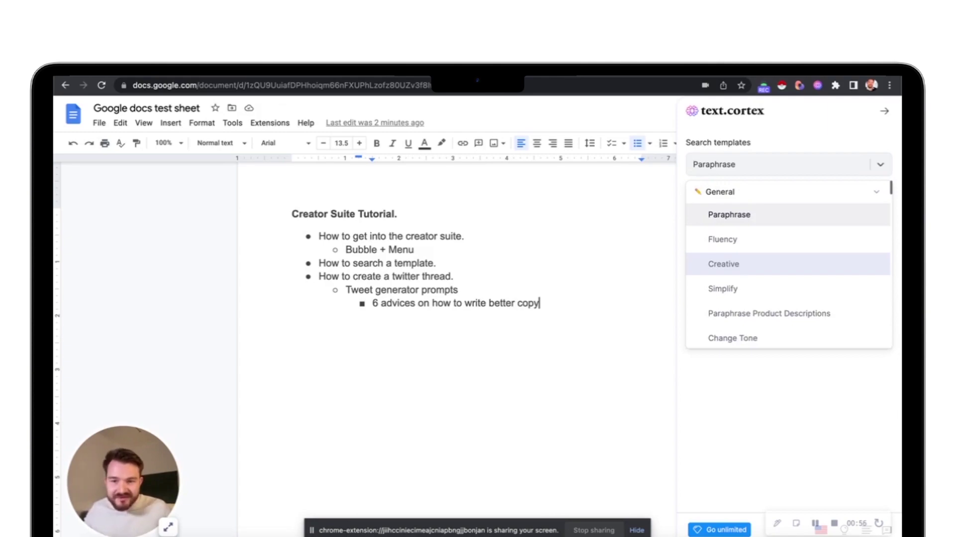
{"action": "scroll", "coordinate": [756, 308], "scroll_direction": "down", "scroll_amount": 1}
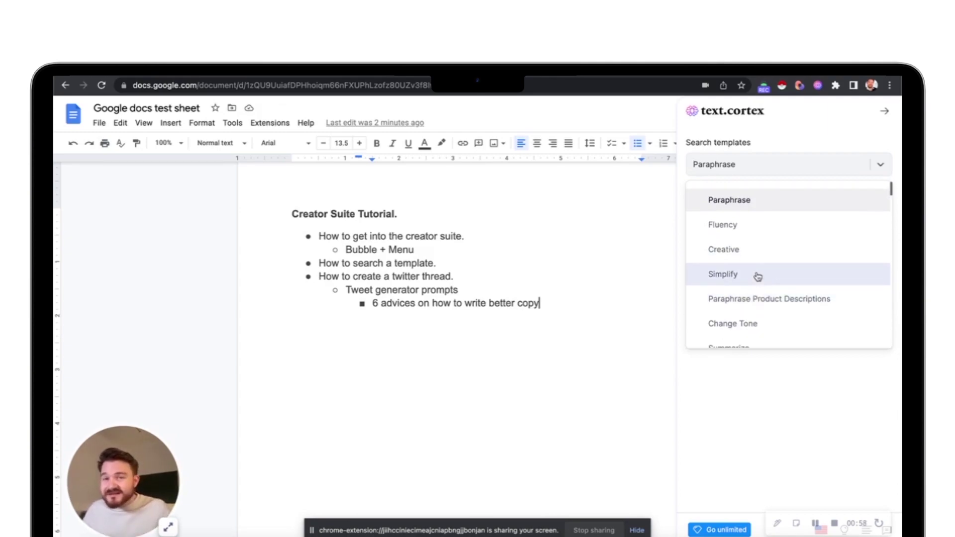
{"action": "scroll", "coordinate": [757, 276], "scroll_direction": "up", "scroll_amount": 1}
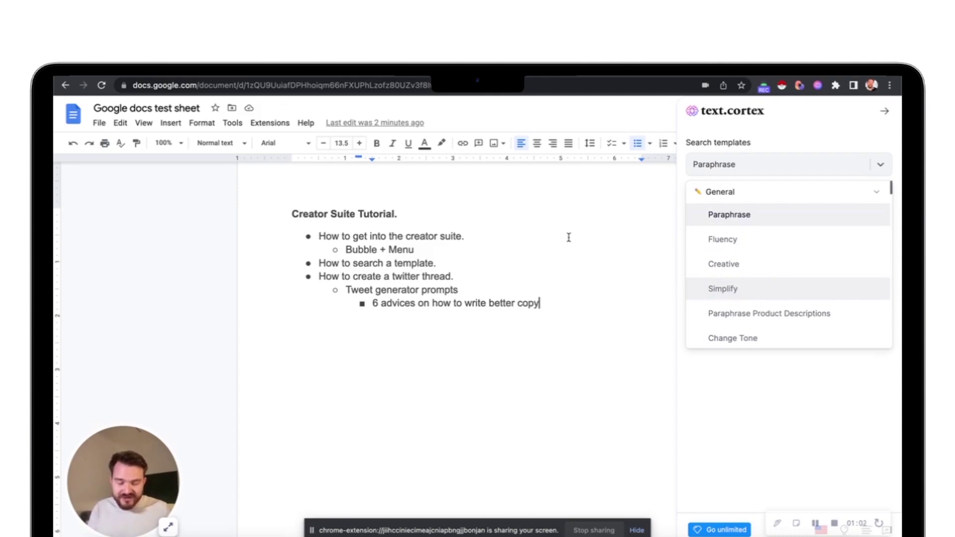
Step: Pick the Tweet Generator and use the copied writing-better-copy bullet as its topic
{"action": "type", "text": "twe"}
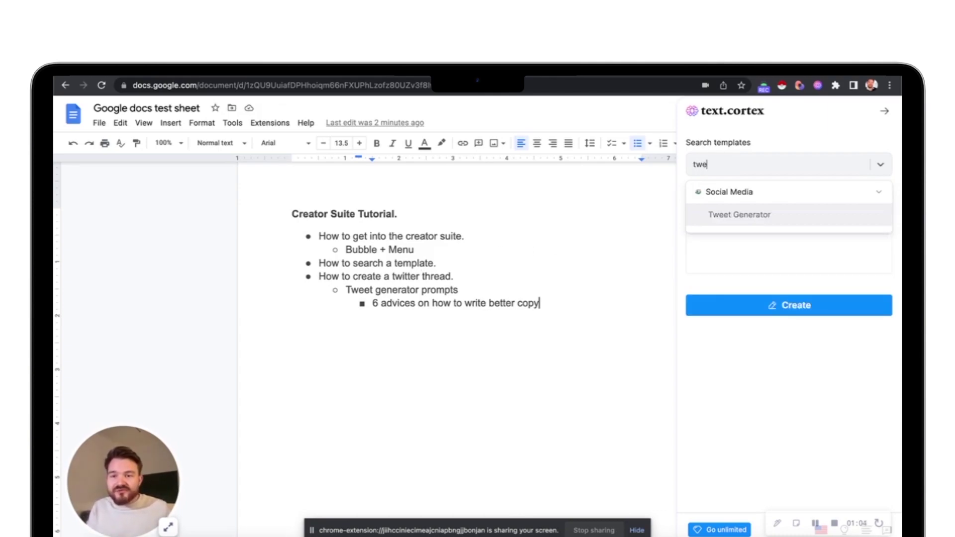
{"action": "key", "text": "Return"}
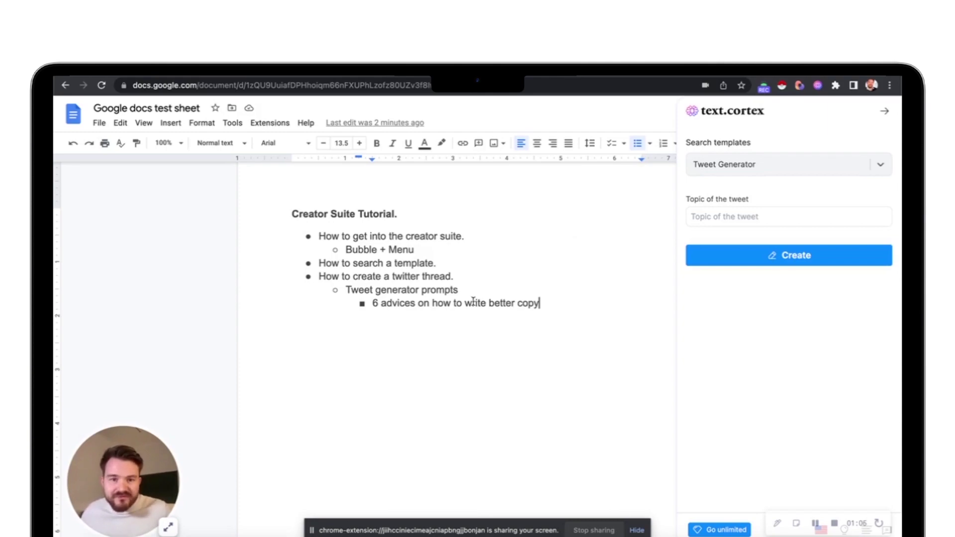
{"action": "left_click_drag", "start_coordinate": [371, 305], "coordinate": [558, 301]}
{"action": "key", "text": "super+c"}
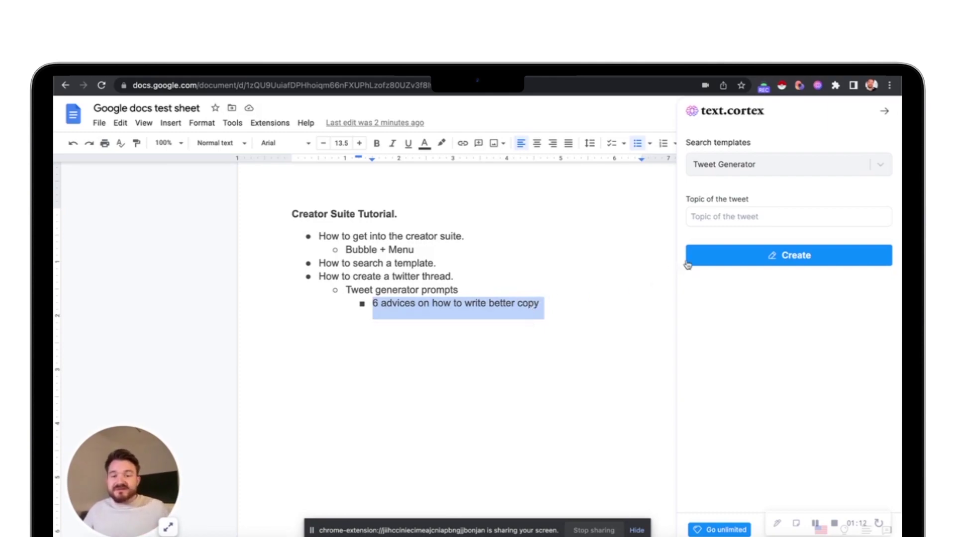
{"action": "left_click", "coordinate": [768, 217]}
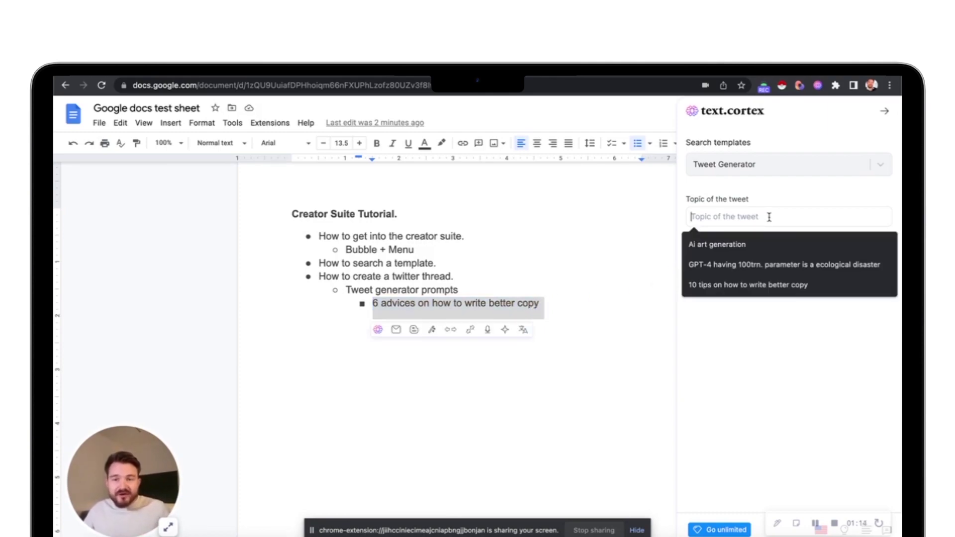
{"action": "key", "text": "super+v"}
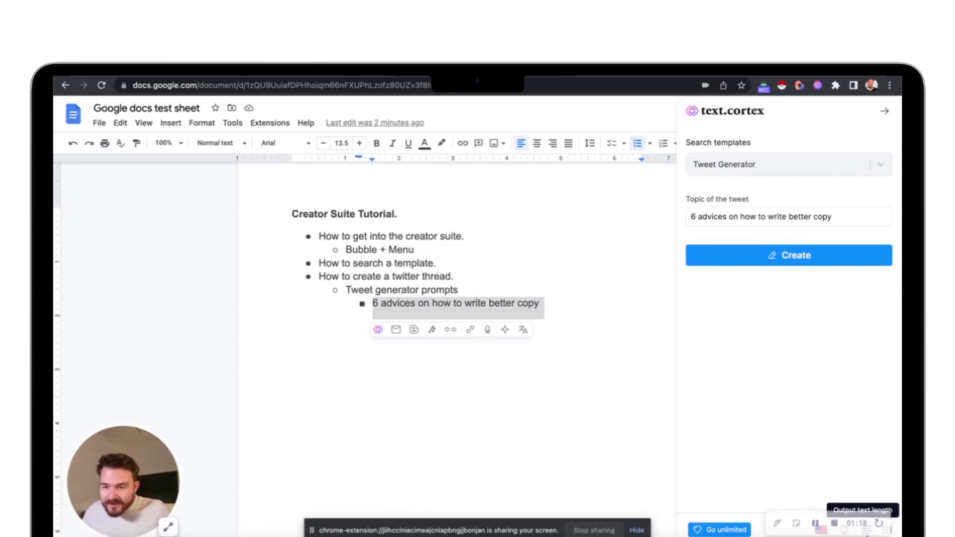
Step: Set output length to Long - 300 words and generate the tweets
{"action": "left_click", "coordinate": [866, 529]}
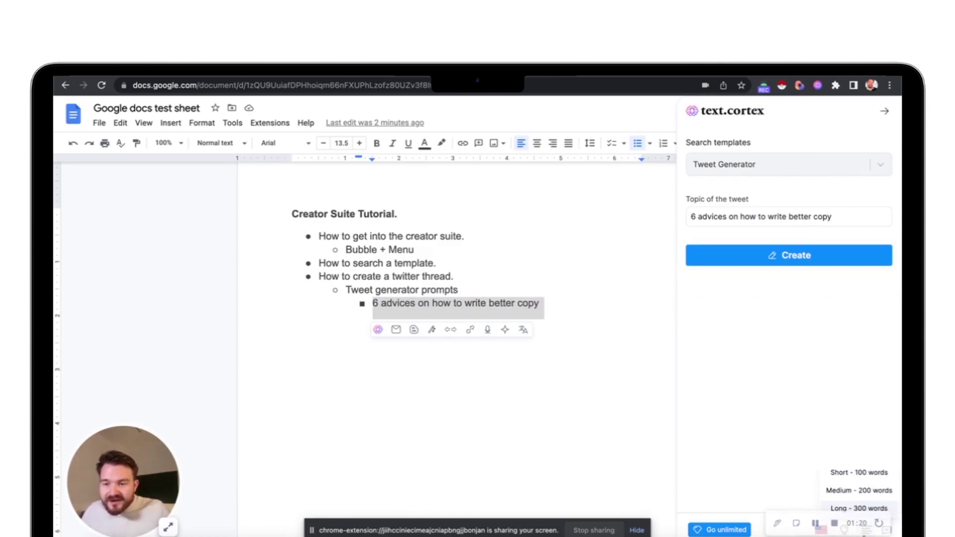
{"action": "left_click", "coordinate": [858, 507]}
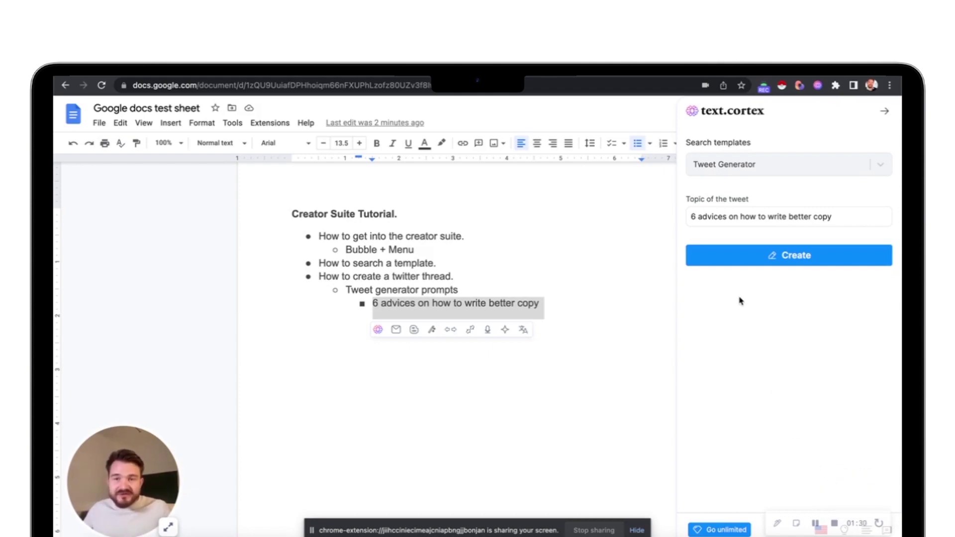
{"action": "left_click", "coordinate": [739, 257]}
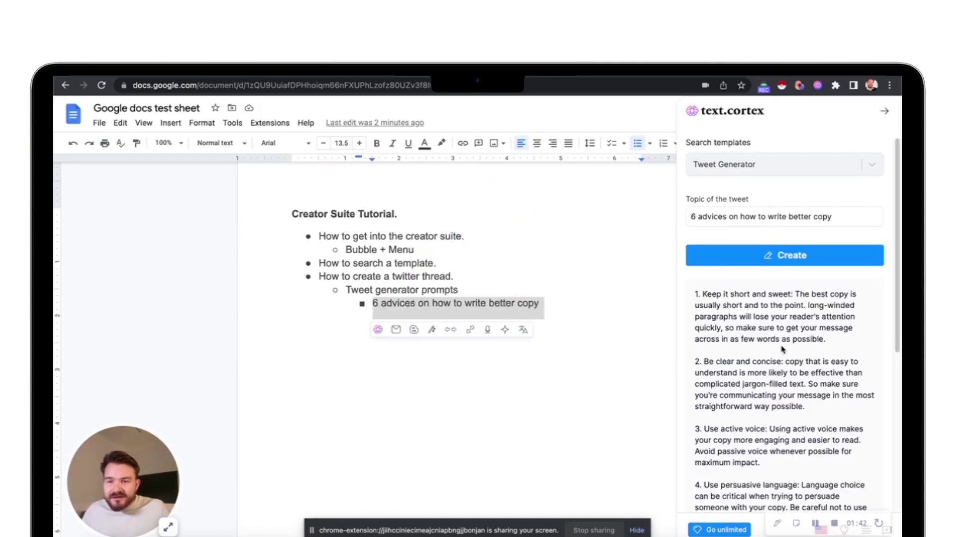
Step: Review all six generated tips through 'Keep it fresh' and copy the whole list
{"action": "scroll", "coordinate": [783, 344], "scroll_direction": "down", "scroll_amount": 2}
{"action": "scroll", "coordinate": [782, 344], "scroll_direction": "down", "scroll_amount": 1}
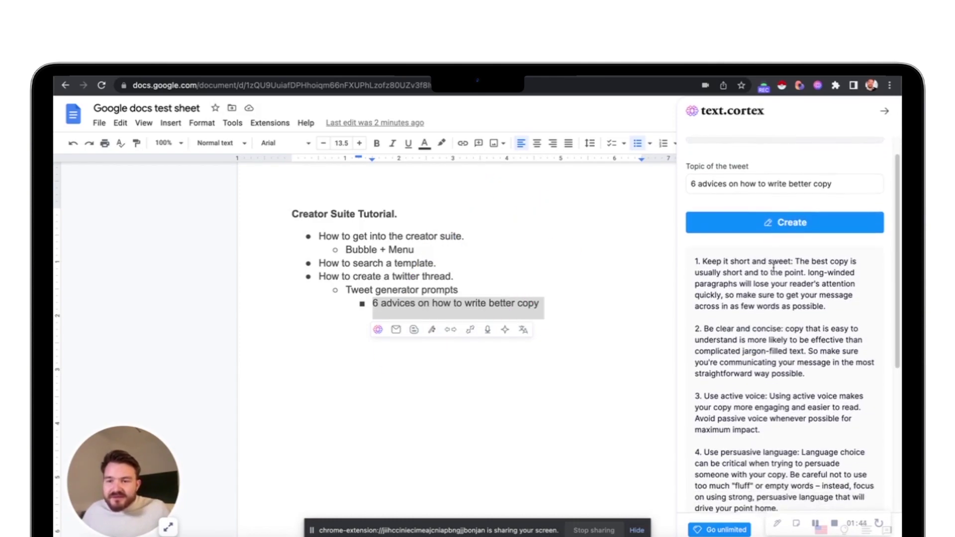
{"action": "scroll", "coordinate": [775, 276], "scroll_direction": "down", "scroll_amount": 1}
{"action": "left_click_drag", "start_coordinate": [795, 244], "coordinate": [692, 248]}
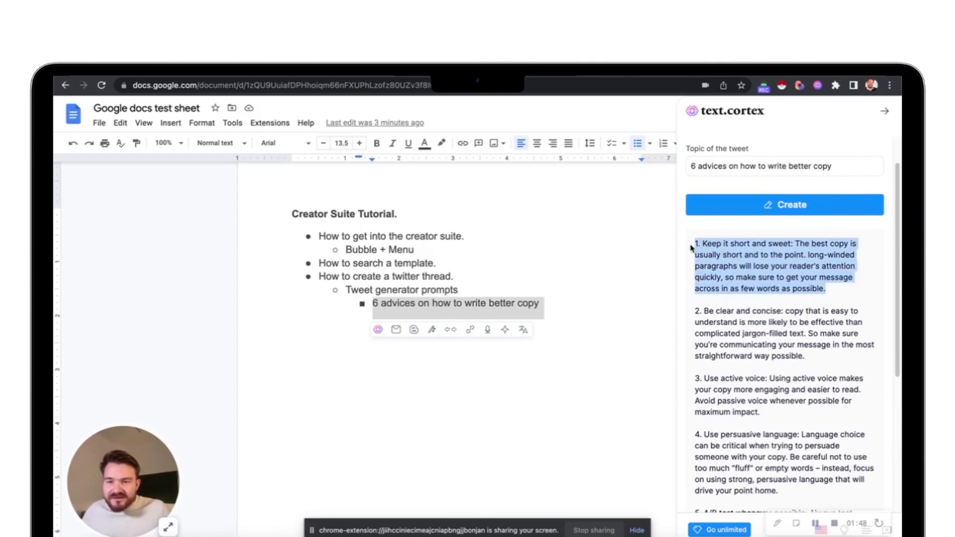
{"action": "left_click_drag", "start_coordinate": [695, 310], "coordinate": [823, 362]}
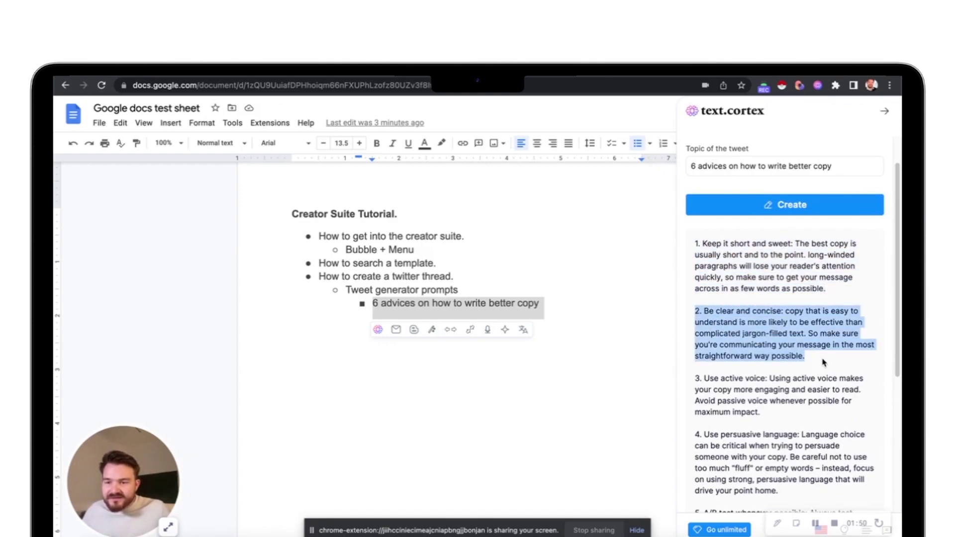
{"action": "scroll", "coordinate": [816, 376], "scroll_direction": "down", "scroll_amount": 1}
{"action": "left_click", "coordinate": [808, 384]}
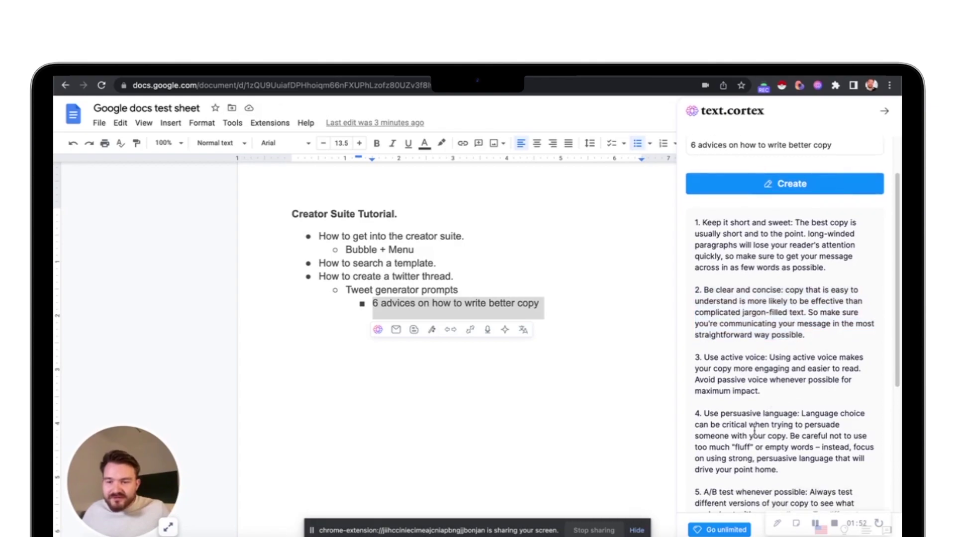
{"action": "scroll", "coordinate": [754, 430], "scroll_direction": "down", "scroll_amount": 5}
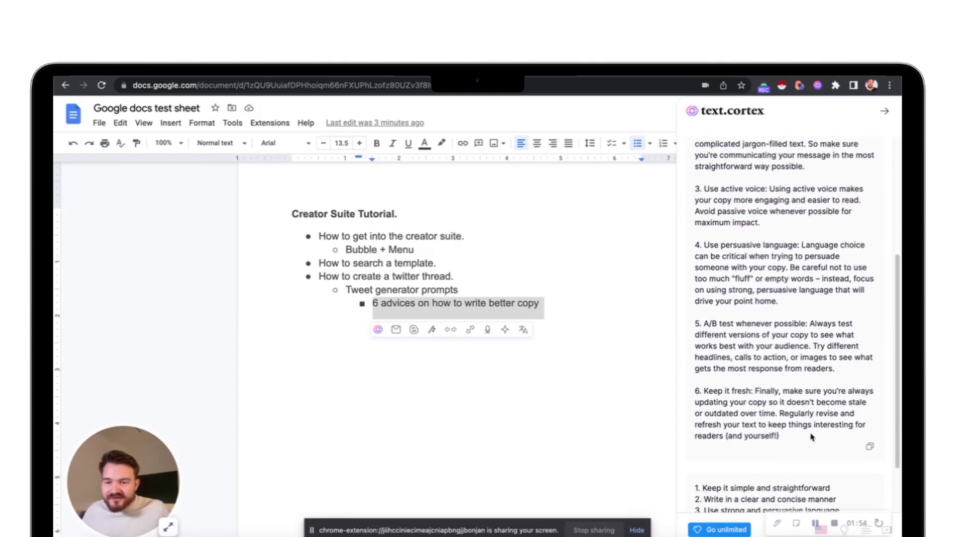
{"action": "left_click", "coordinate": [870, 446]}
Step: Paste the six tips below the '6 advices' bullet and add an extra blank line above tip 1
{"action": "scroll", "coordinate": [821, 411], "scroll_direction": "up", "scroll_amount": 3}
{"action": "left_click", "coordinate": [550, 331]}
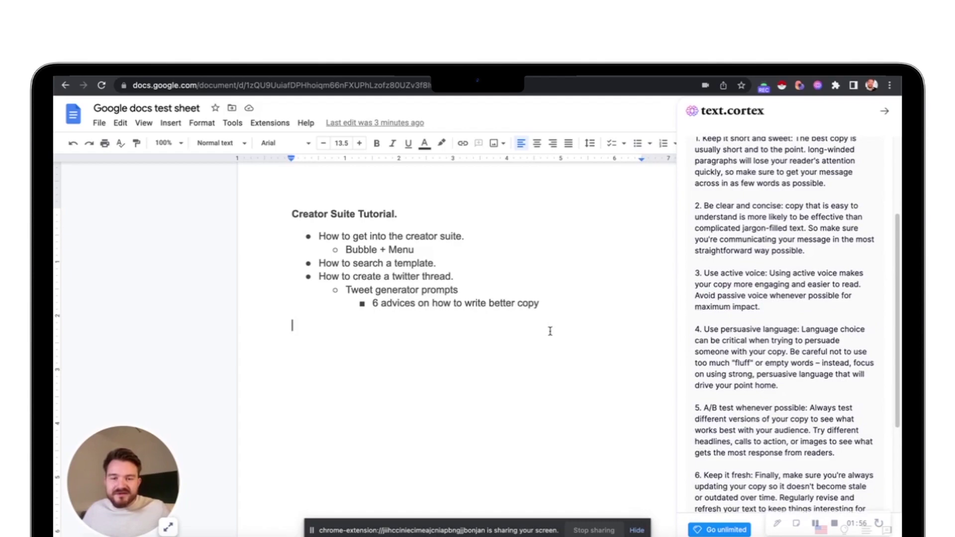
{"action": "key", "text": "super+v"}
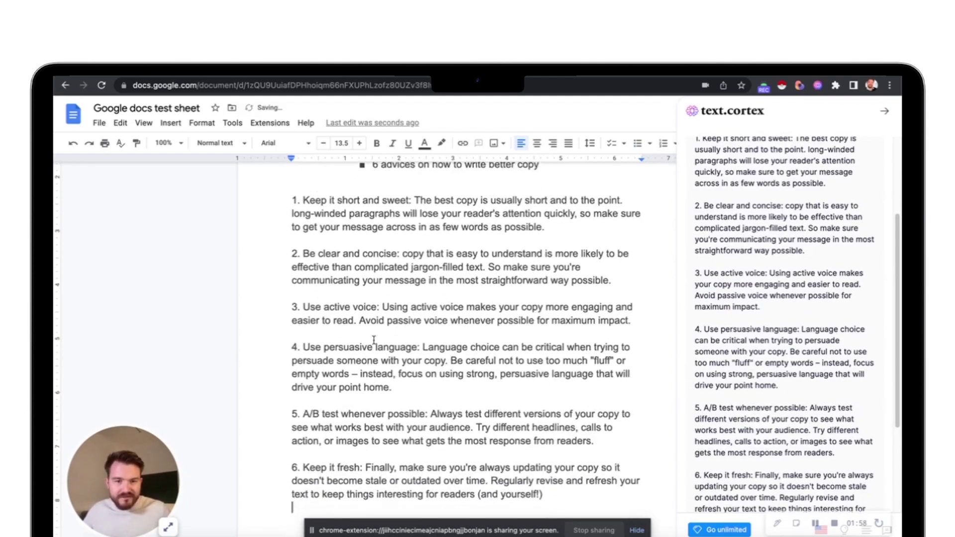
{"action": "scroll", "coordinate": [374, 340], "scroll_direction": "up", "scroll_amount": 1}
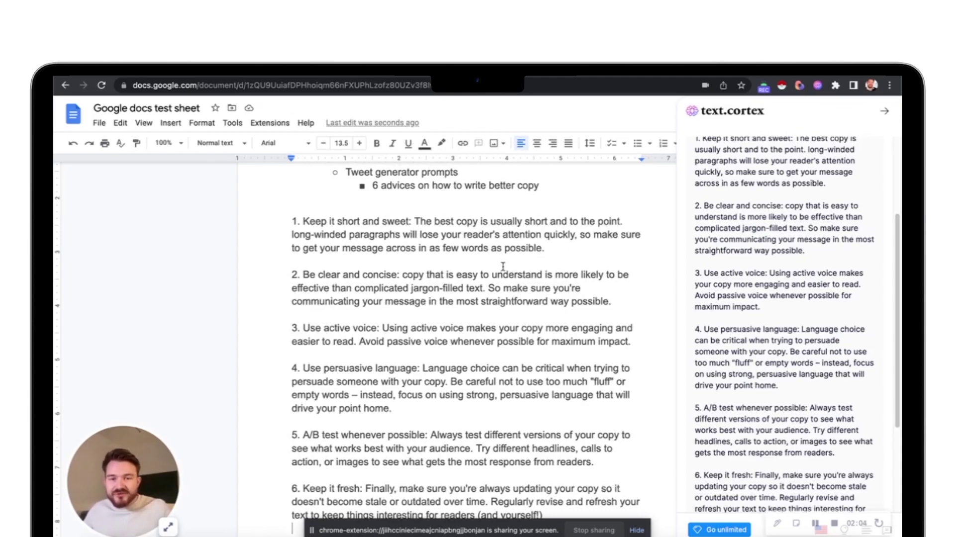
{"action": "scroll", "coordinate": [503, 278], "scroll_direction": "up", "scroll_amount": 2}
{"action": "double_click", "coordinate": [327, 259]}
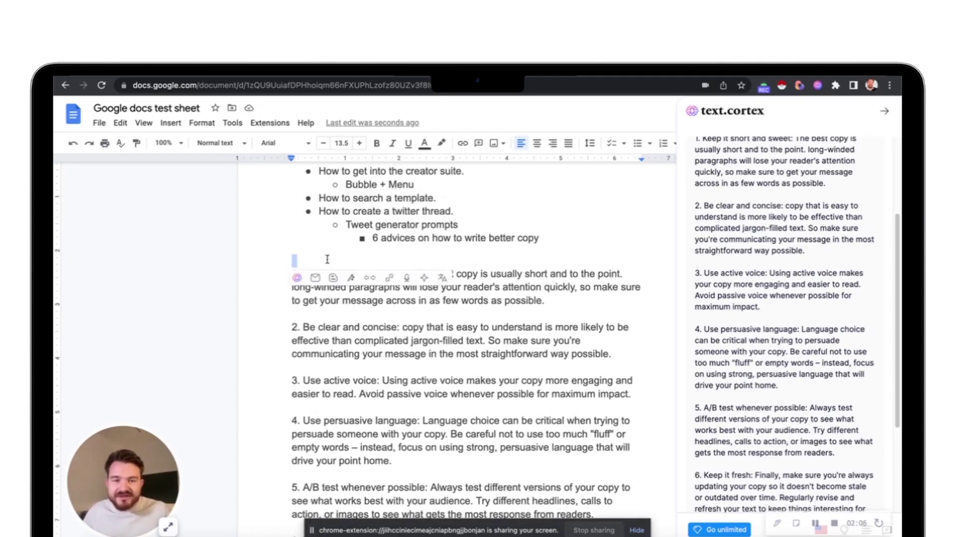
{"action": "left_click", "coordinate": [293, 254]}
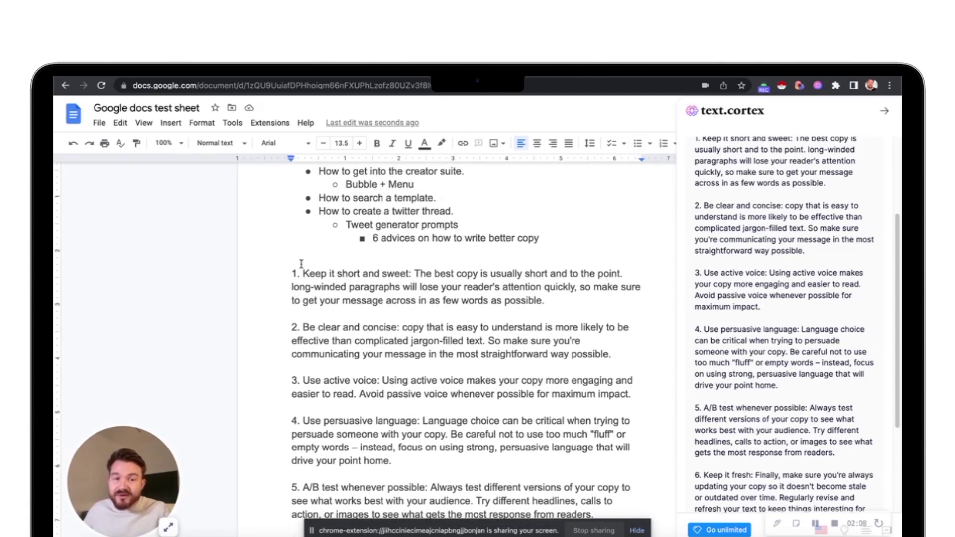
{"action": "key", "text": "Return"}
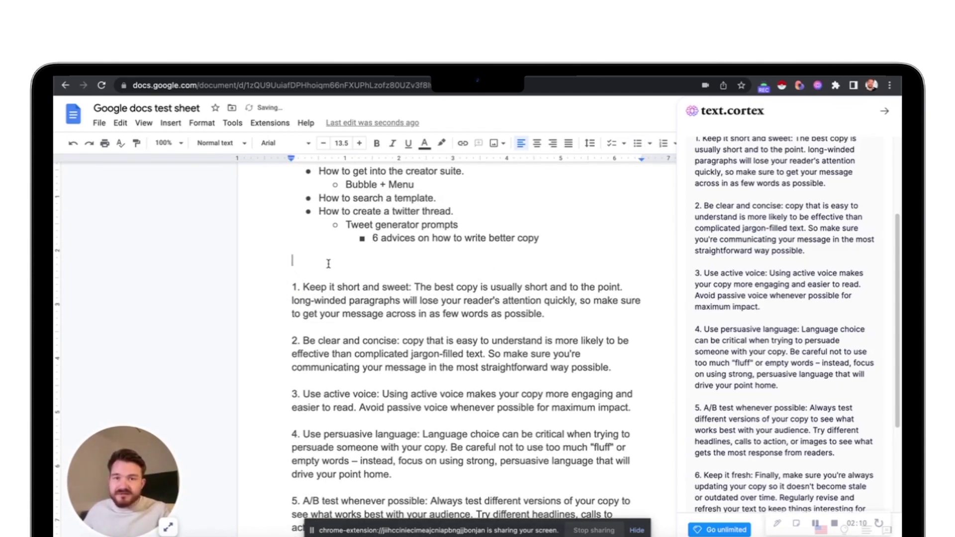
Step: Close the text.cortex panel and place the cursor below tip 6, 'Keep it fresh'
{"action": "left_click", "coordinate": [885, 110]}
{"action": "scroll", "coordinate": [414, 342], "scroll_direction": "down", "scroll_amount": 3}
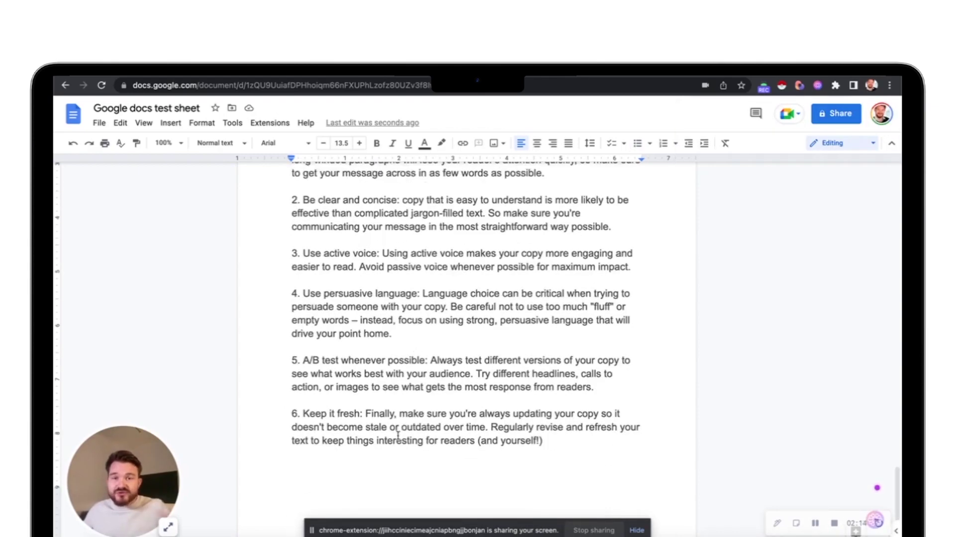
{"action": "left_click", "coordinate": [382, 485]}
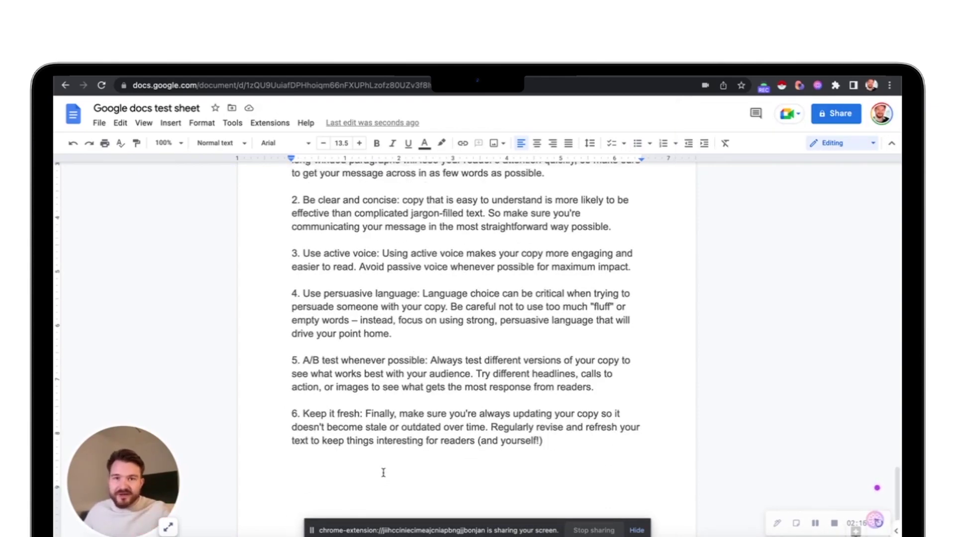